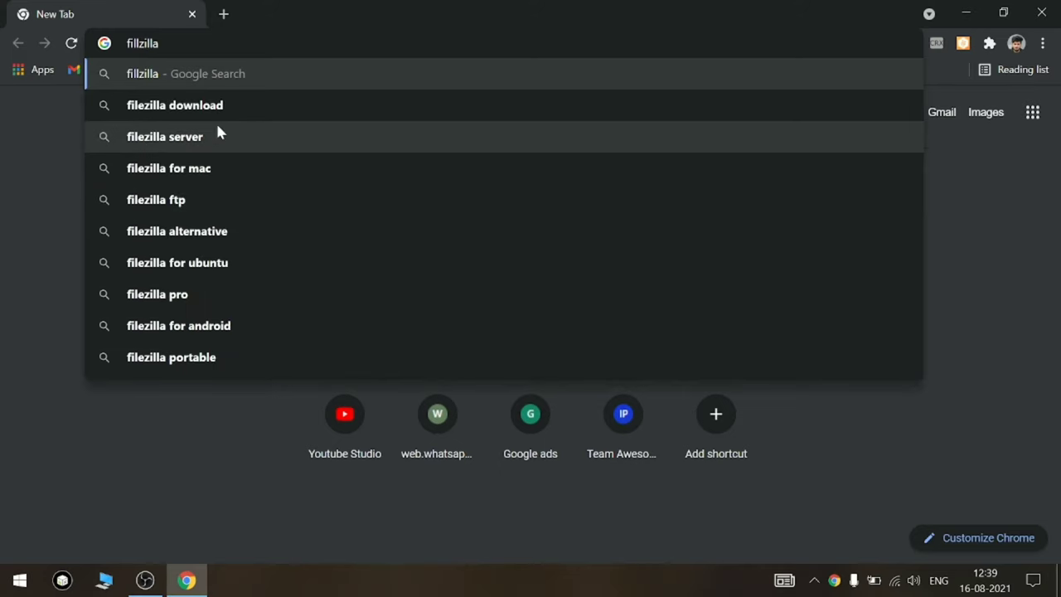
Search Google for filezilla download, open the FileZilla Client for Windows (64bit x86) page and start downloading the installer
click(218, 114)
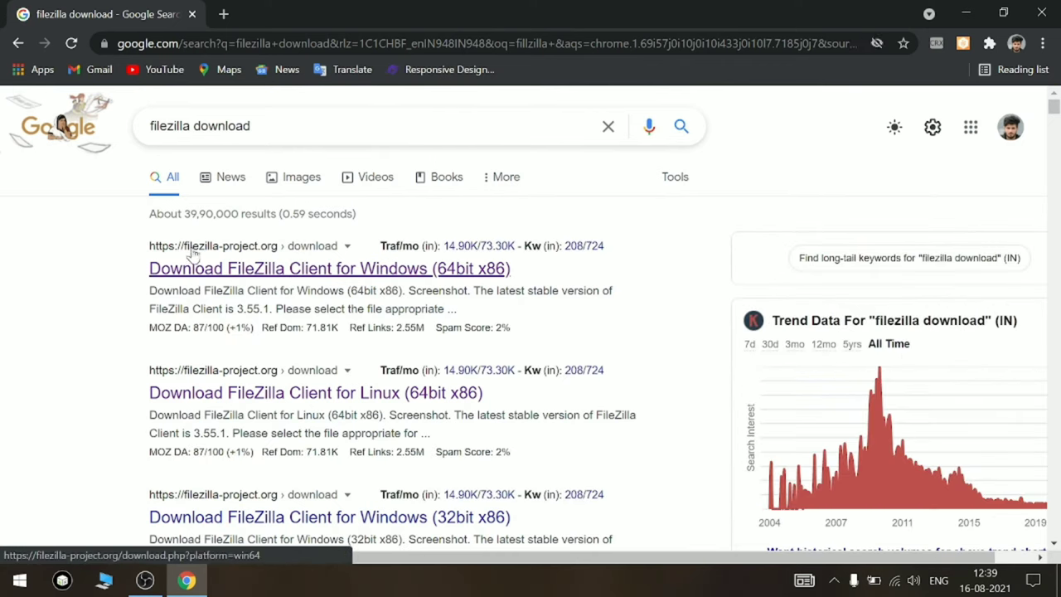
click(238, 270)
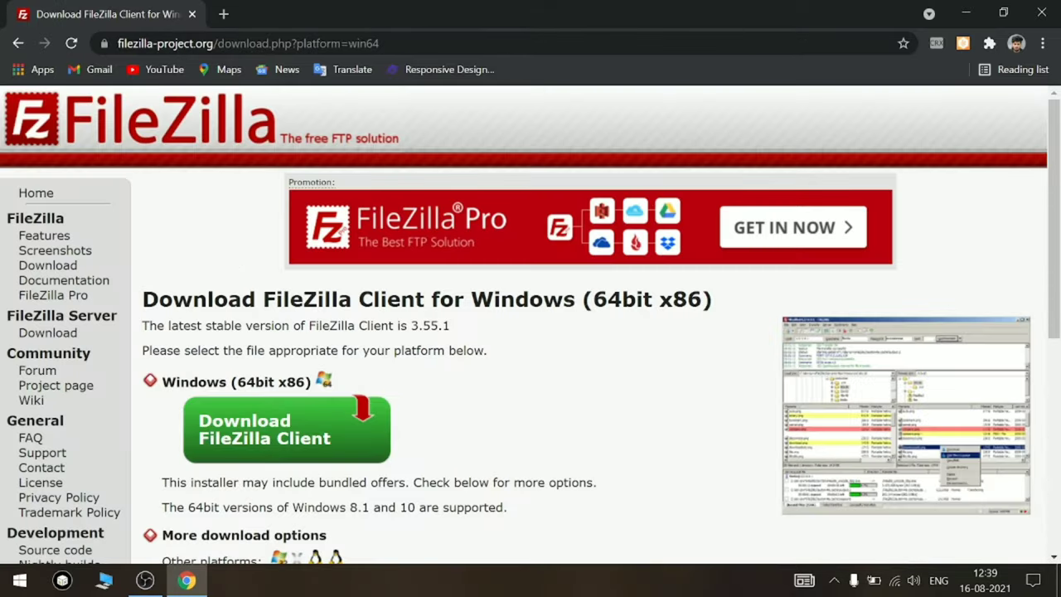
click(257, 439)
click(477, 548)
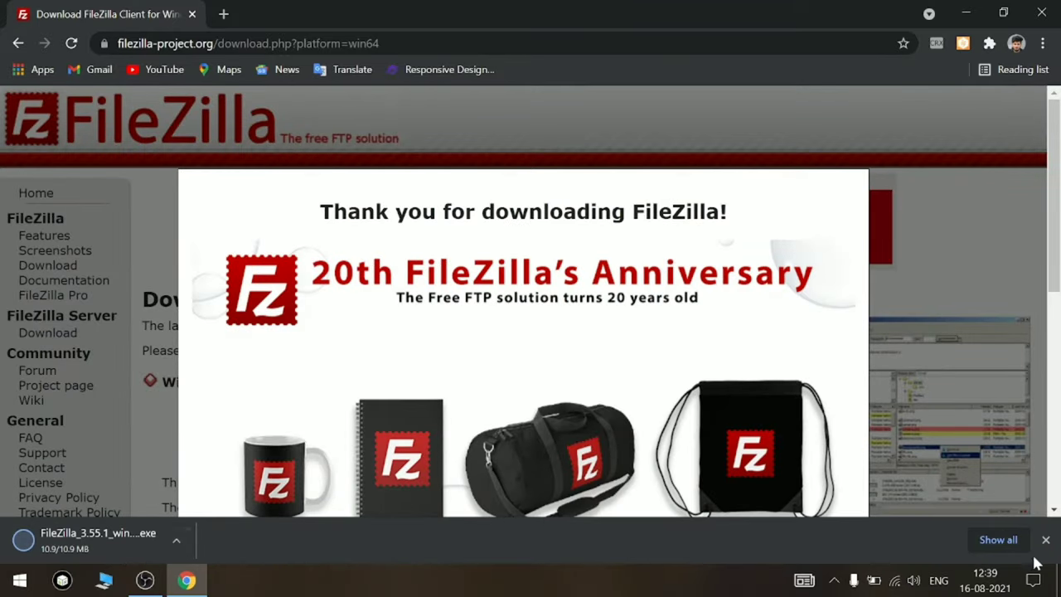
Cancel the FileZilla installer download, dismiss the downloads bar and minimize the browser
click(176, 543)
click(204, 511)
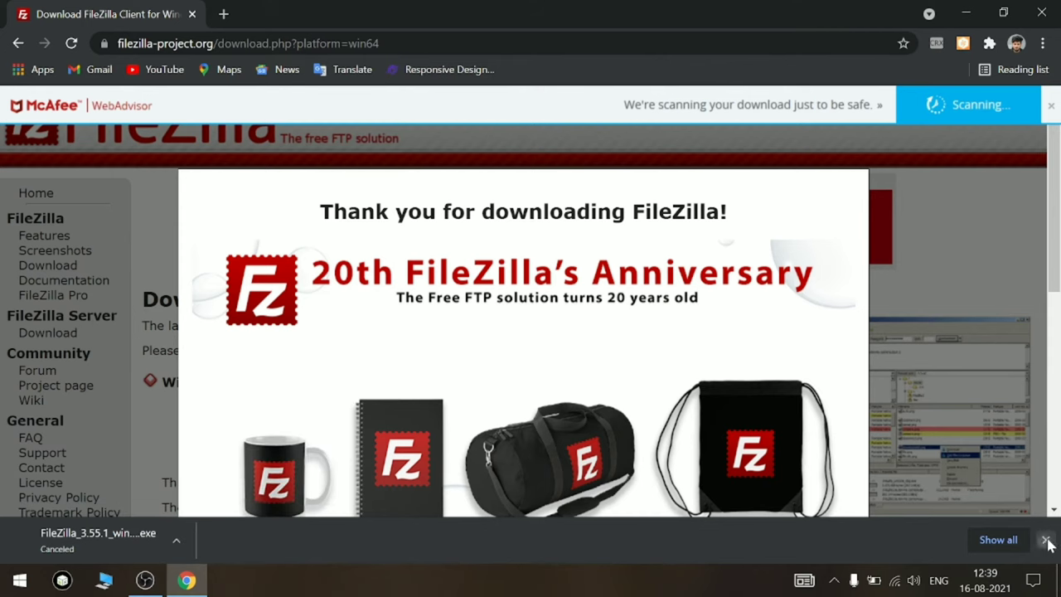
click(1045, 539)
click(959, 14)
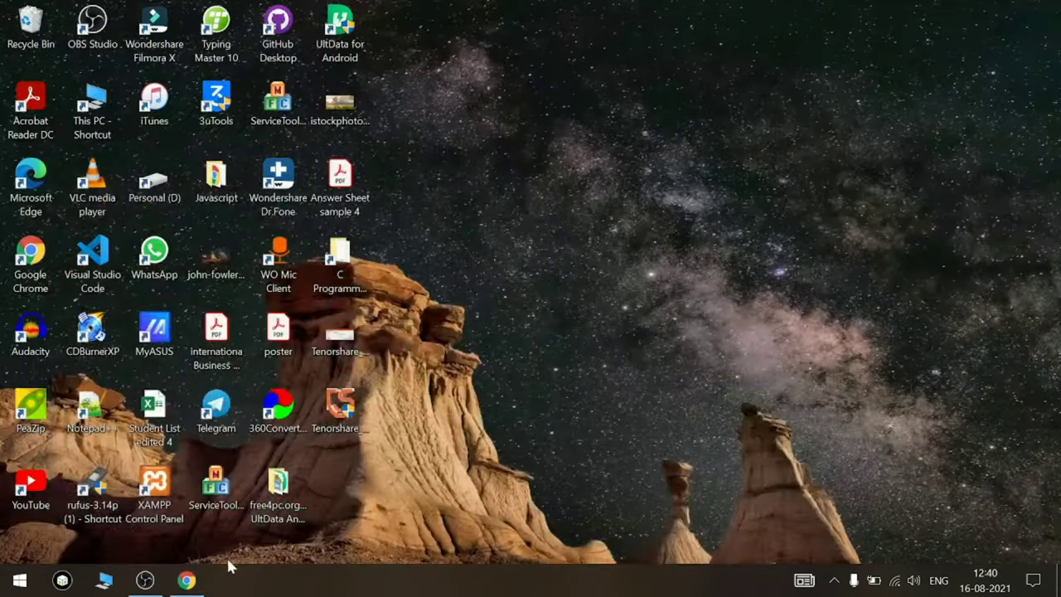
Find the installed FileZilla app through Windows search and launch it
click(20, 578)
text(fila)
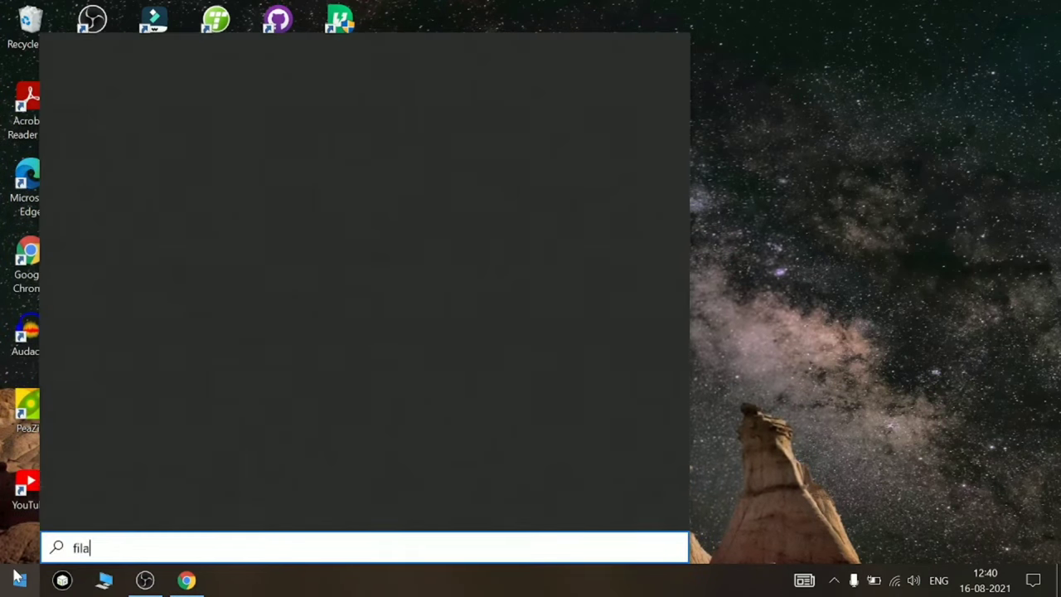
key(BackSpace)
text(le)
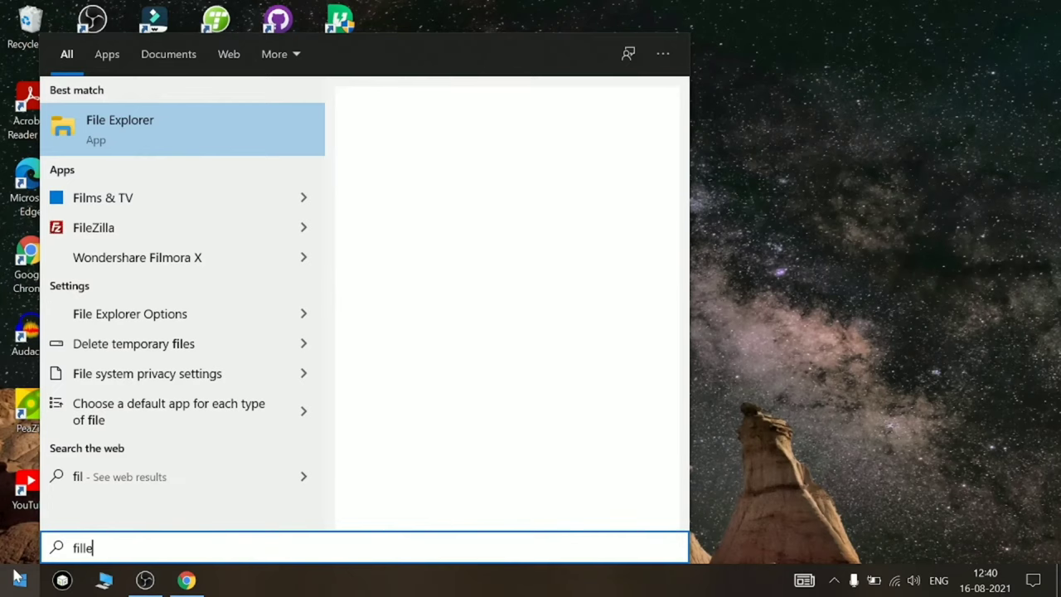
click(100, 199)
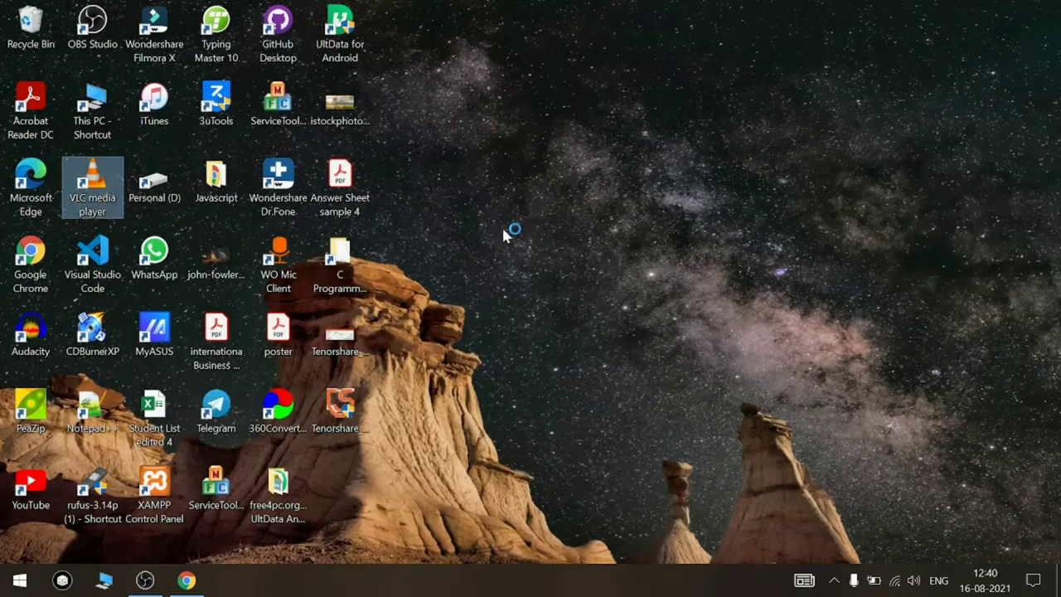
Switch to Chrome, search for infinity free in a new tab and open the client area on infinityfree.net
click(186, 580)
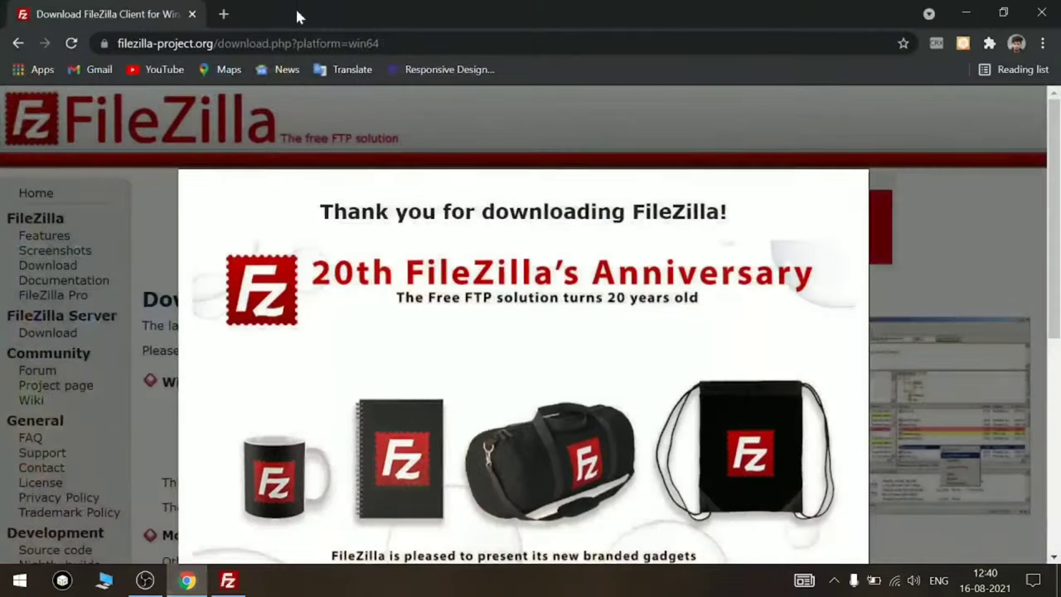
click(224, 14)
text(infi)
key(Return)
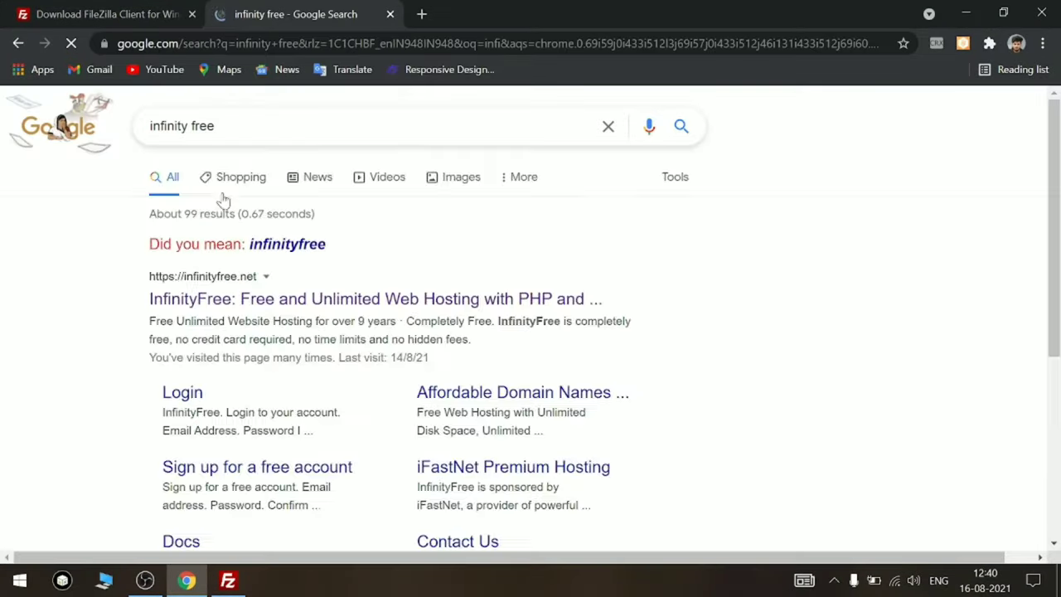
click(203, 297)
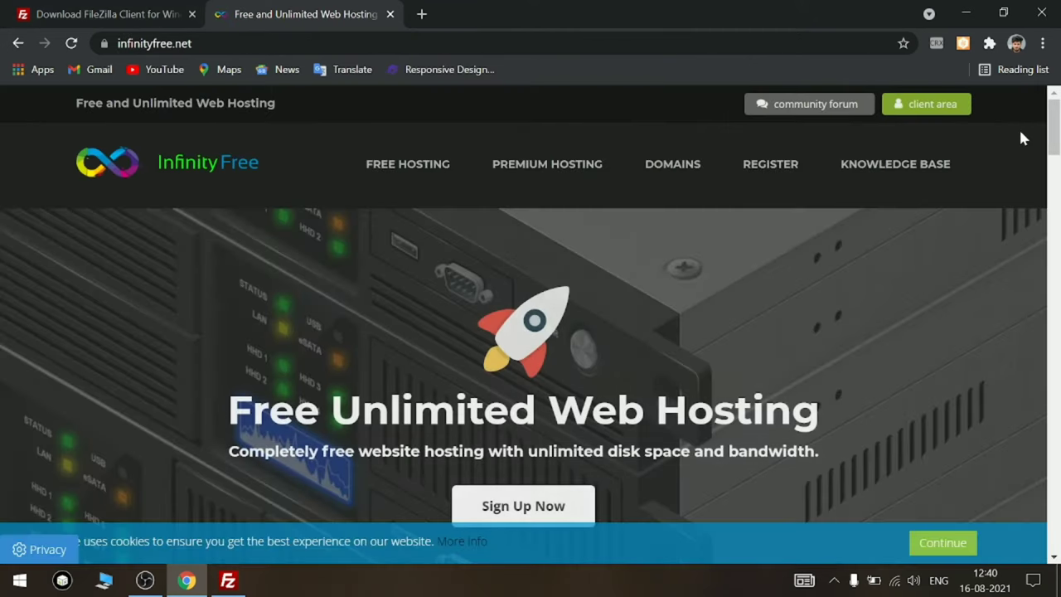
click(966, 108)
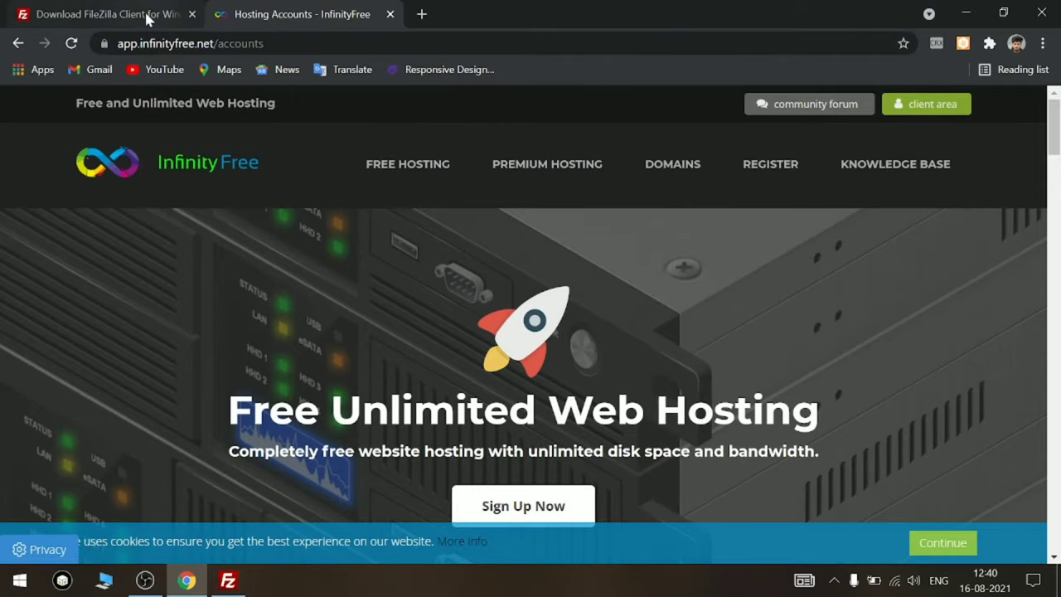
Open the management page of the third hosting account, close the ad and bring up its FTP details
scroll(348, 348, down, 1)
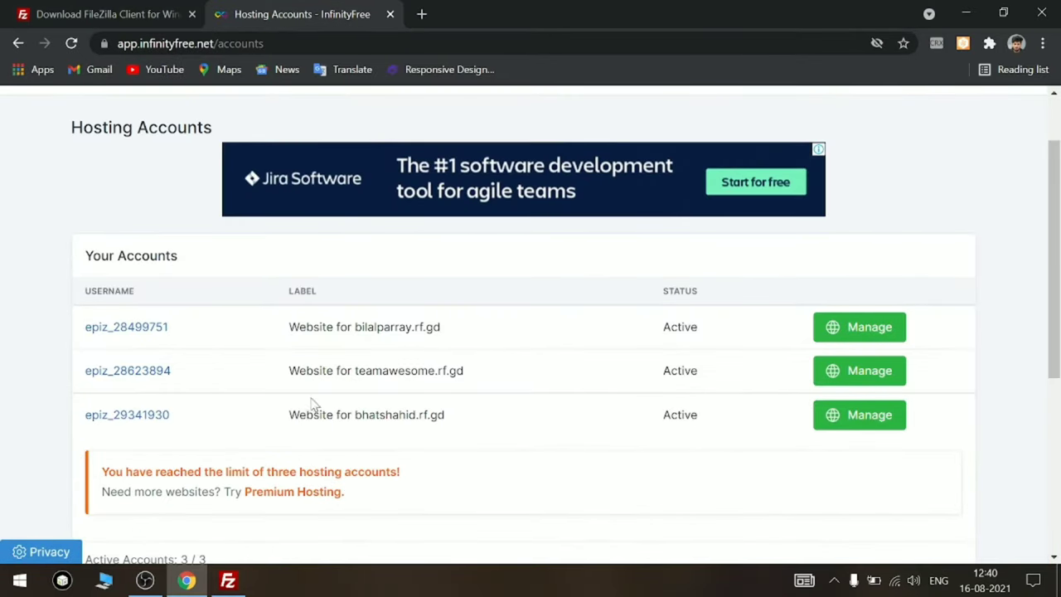
click(853, 418)
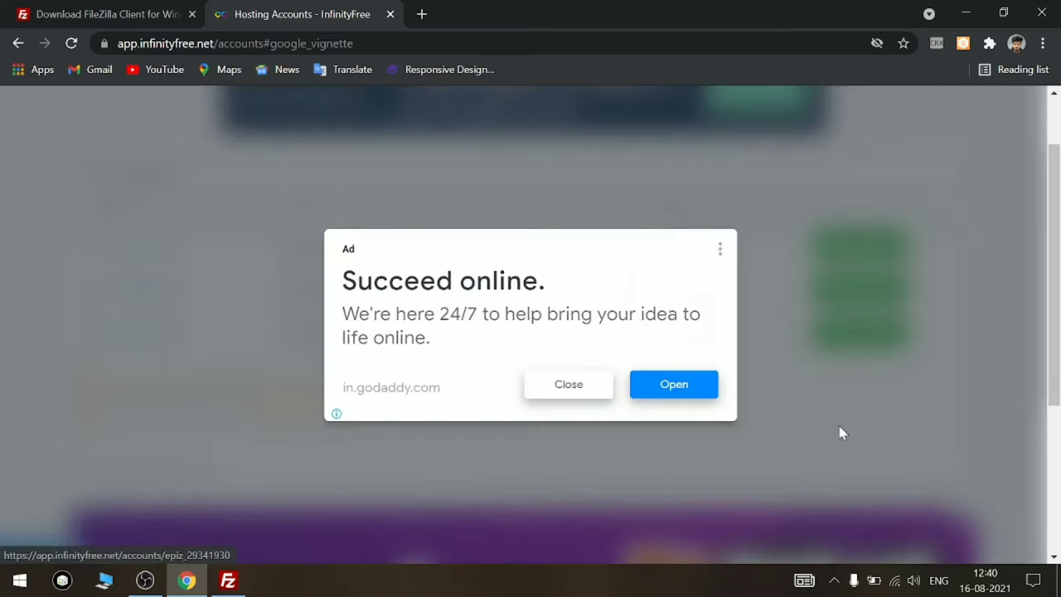
click(556, 393)
scroll(367, 254, down, 3)
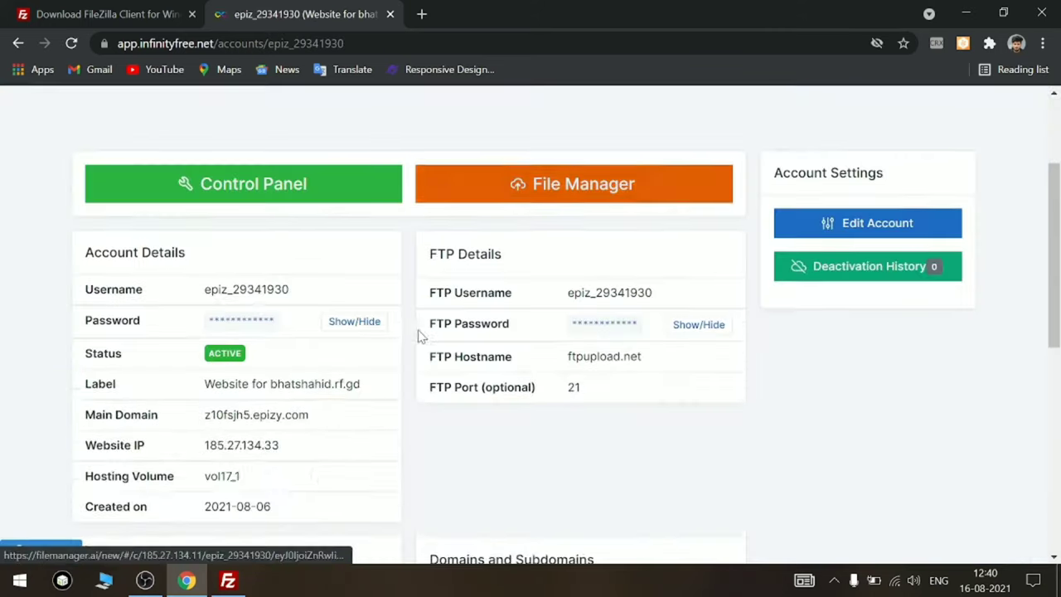
scroll(495, 337, up, 2)
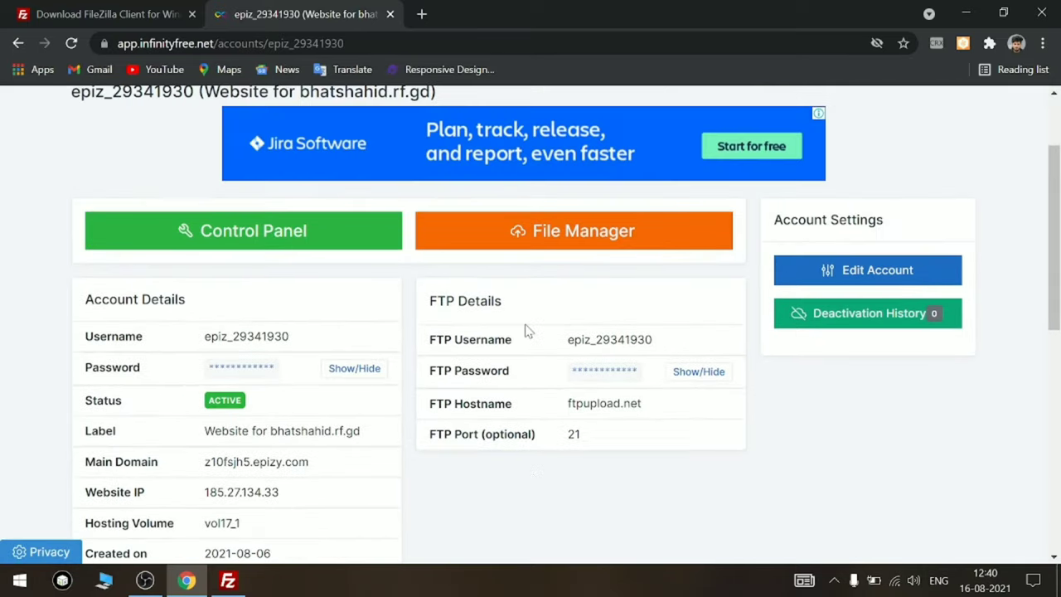
scroll(719, 343, down, 2)
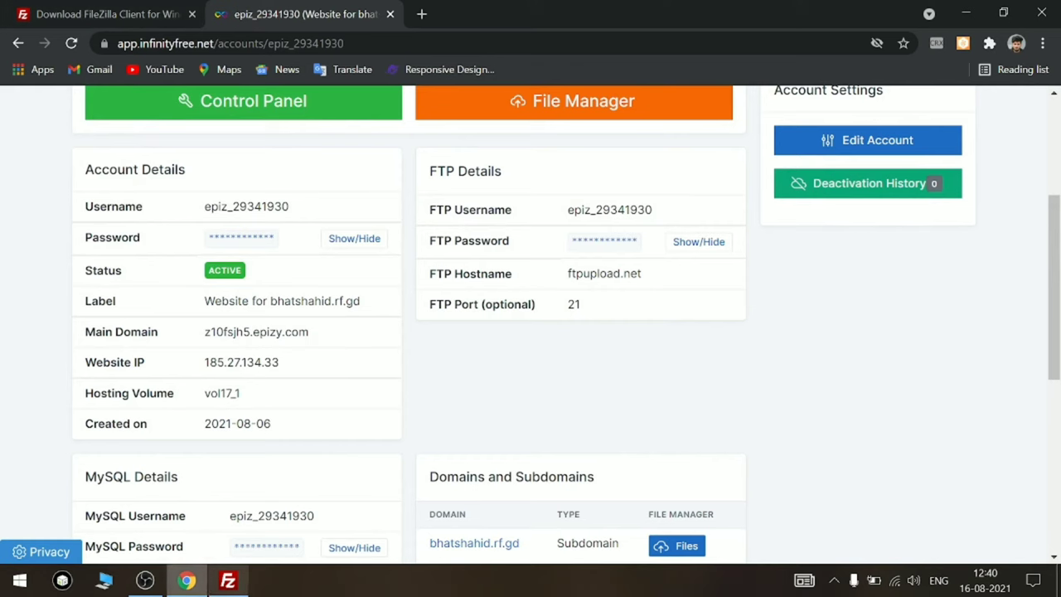
Place the FileZilla window beneath the FTP details and copy the FTP hostname ftpupload.net into its Host field
click(228, 580)
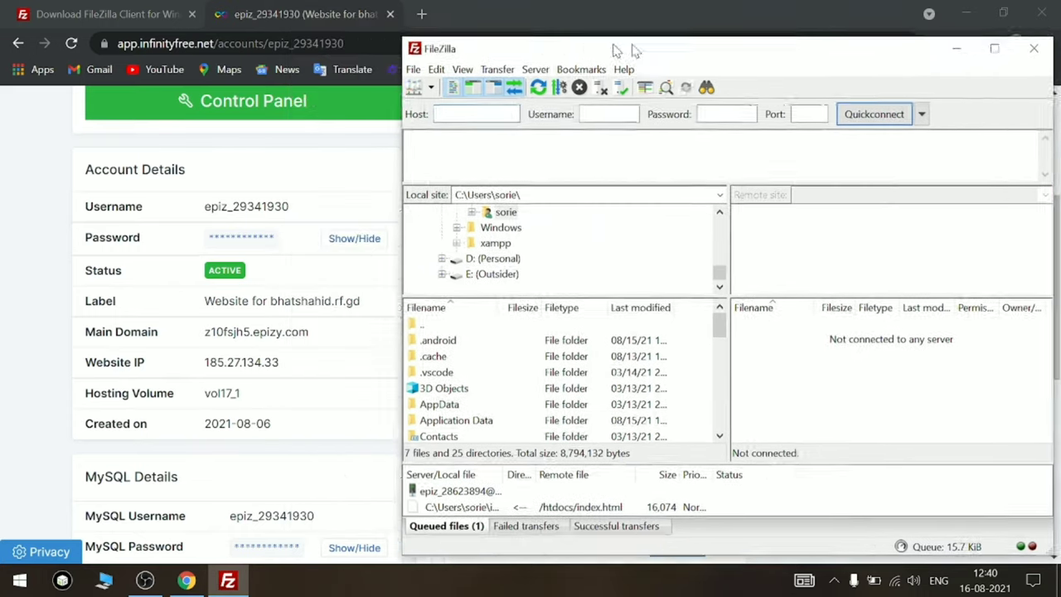
drag(491, 30, 516, 333)
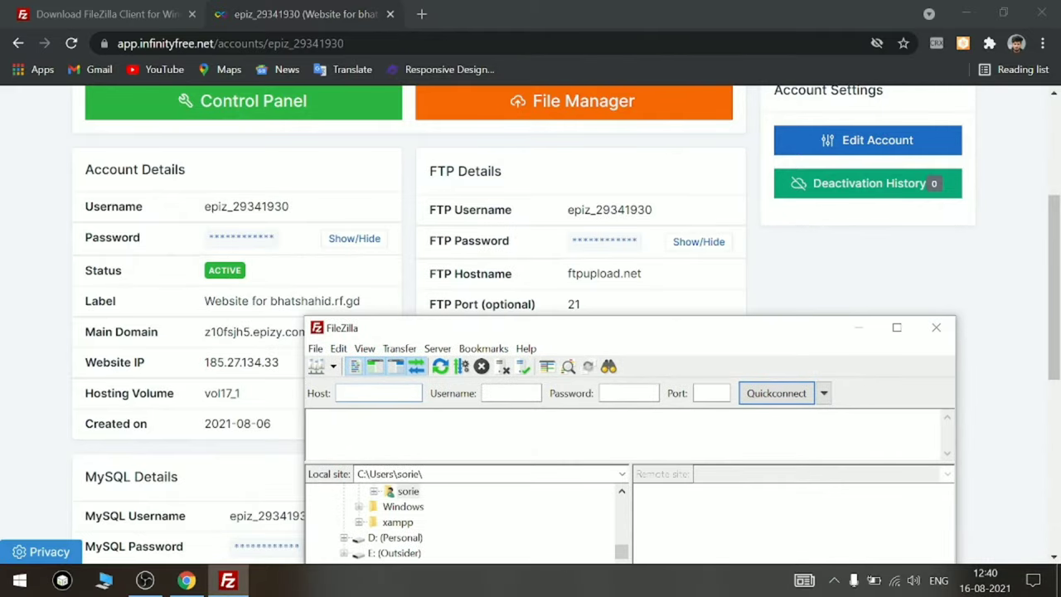
drag(643, 274, 576, 274)
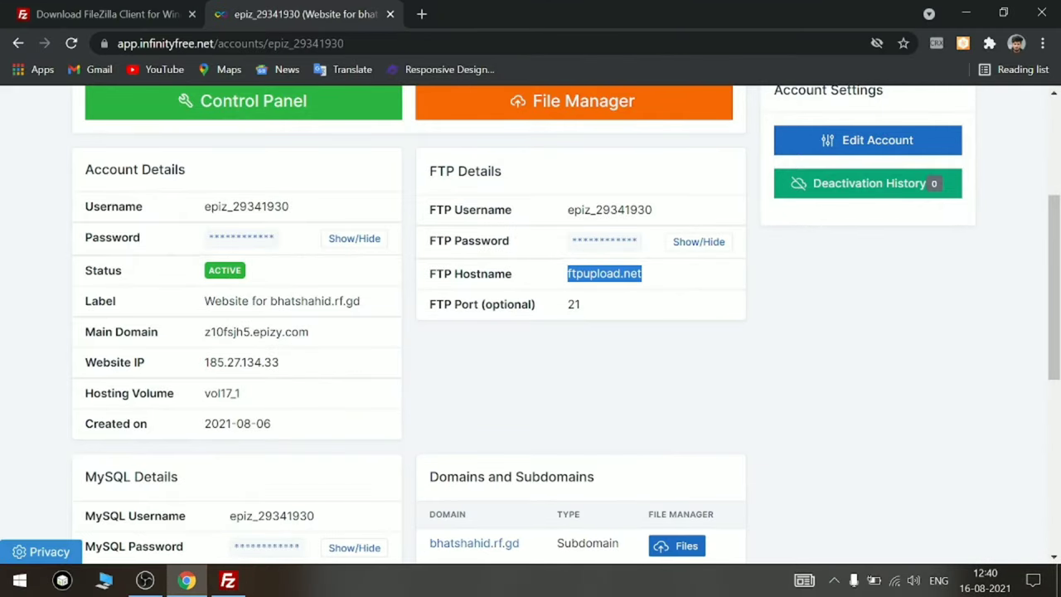
right_click(591, 276)
click(628, 289)
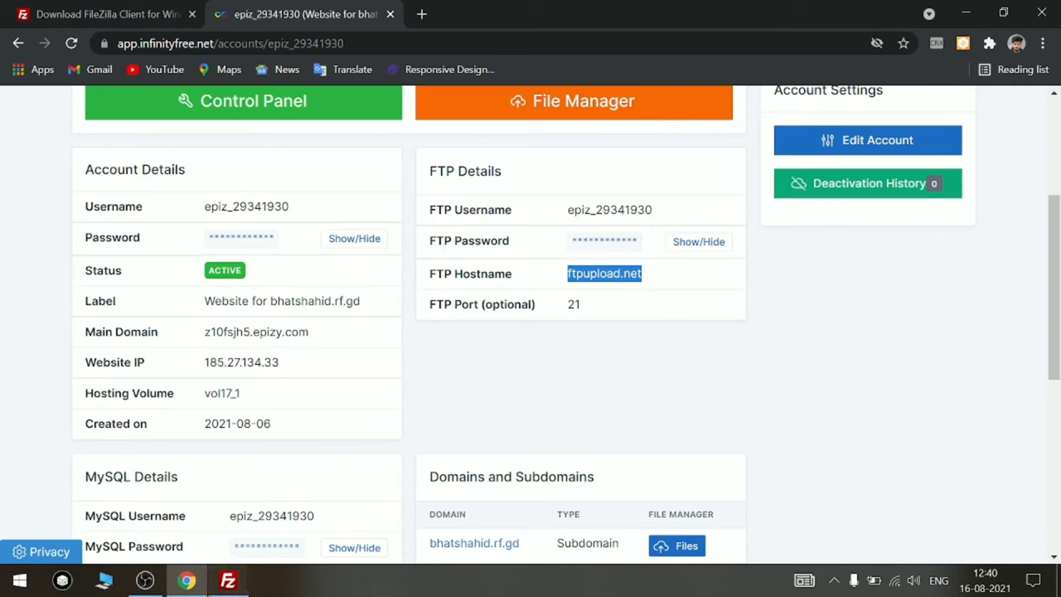
key(alt+Tab)
click(377, 392)
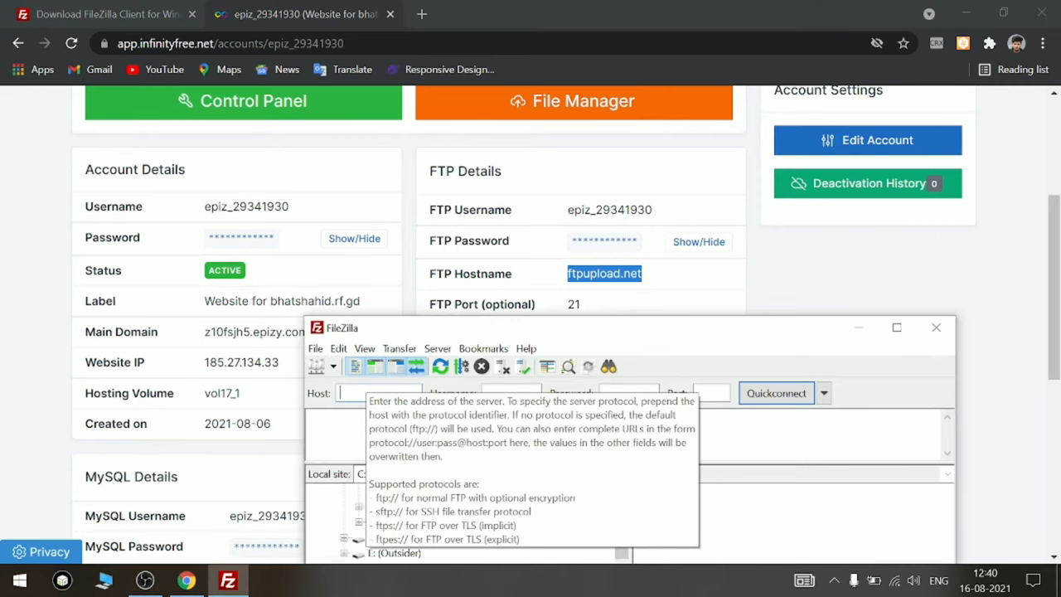
key(ctrl+v)
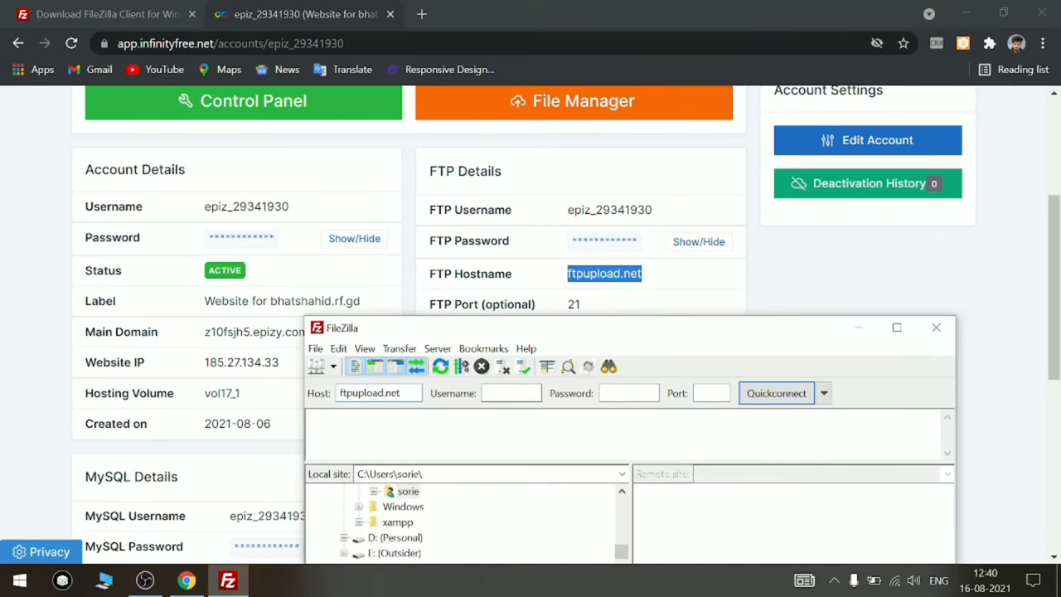
Copy the FTP username from the hosting account's FTP details into FileZilla's Username field
drag(655, 212, 567, 212)
right_click(585, 214)
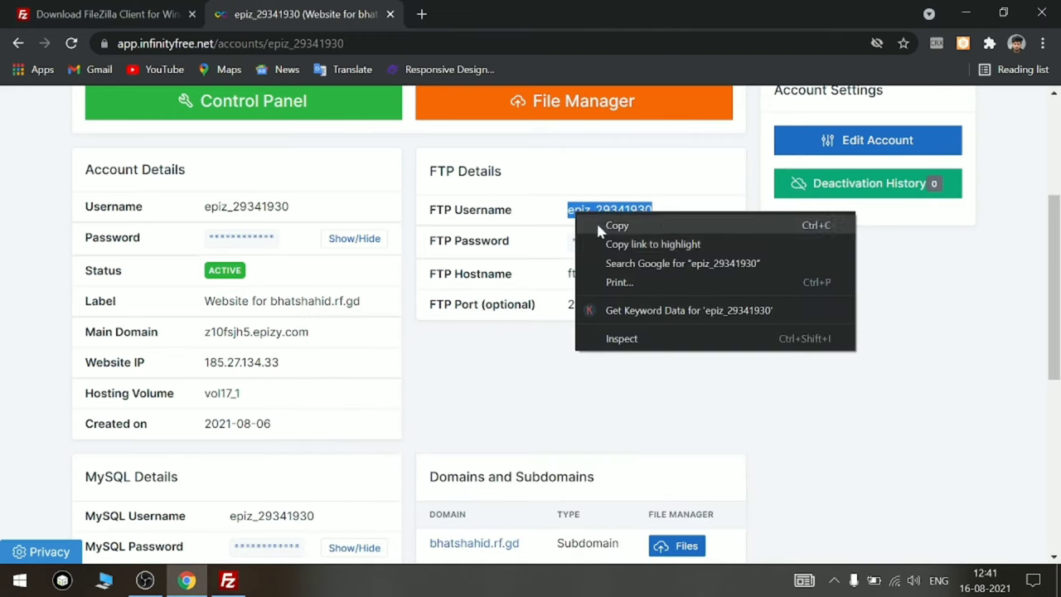
click(590, 225)
click(229, 580)
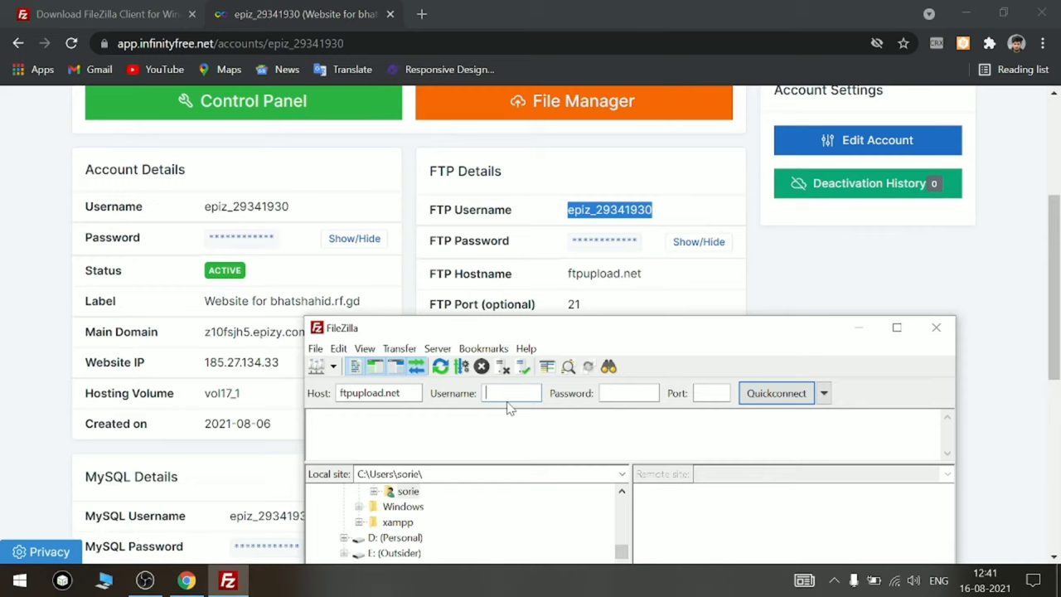
key(ctrl+v)
Reveal the FTP password in the hosting account's FTP details and copy it into FileZilla's Password field
key(Tab)
click(698, 241)
drag(638, 241, 570, 245)
right_click(580, 245)
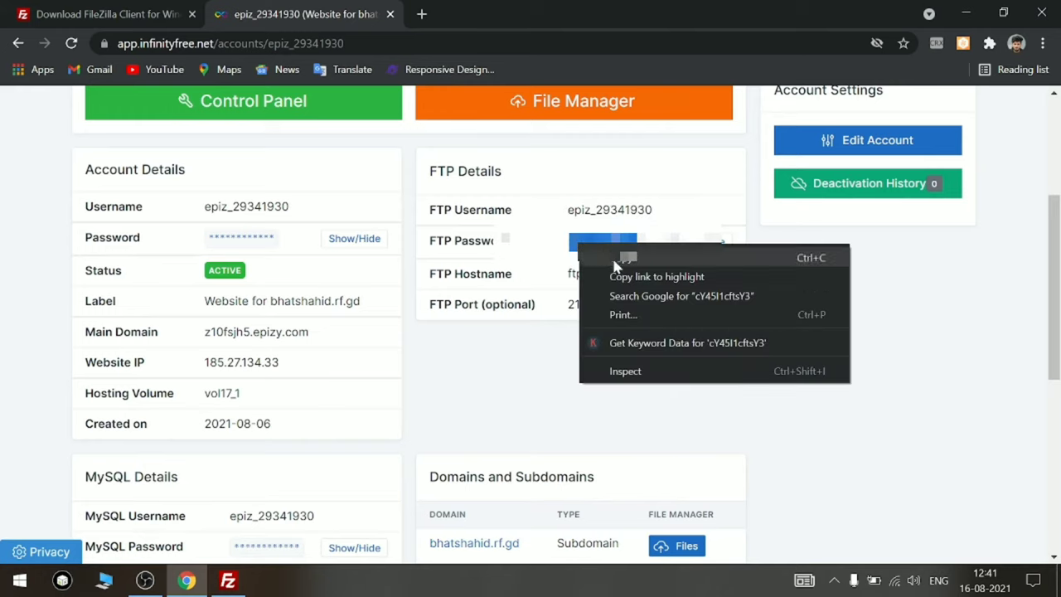
click(618, 258)
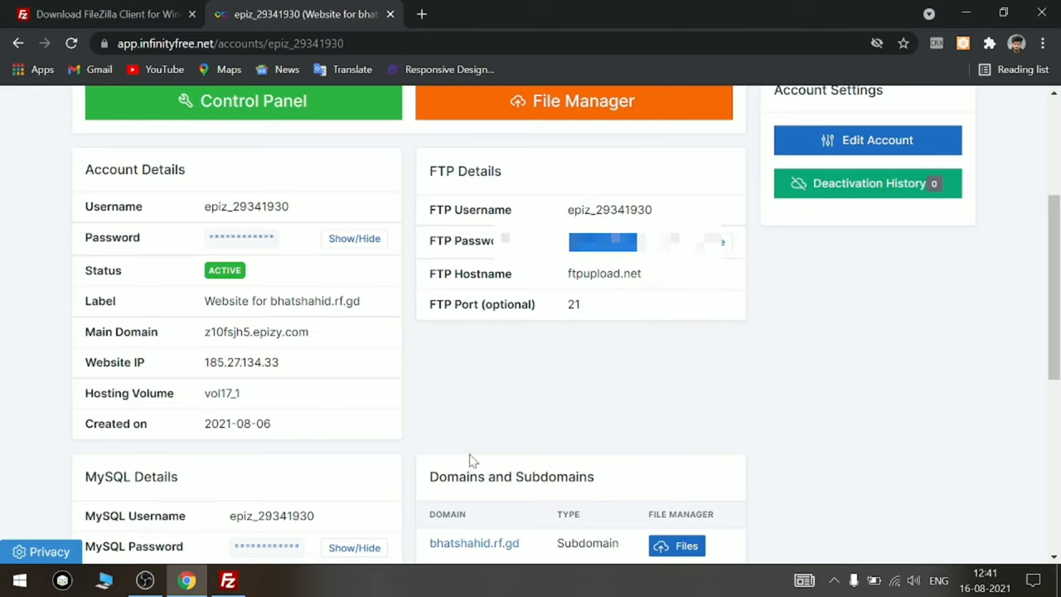
click(227, 580)
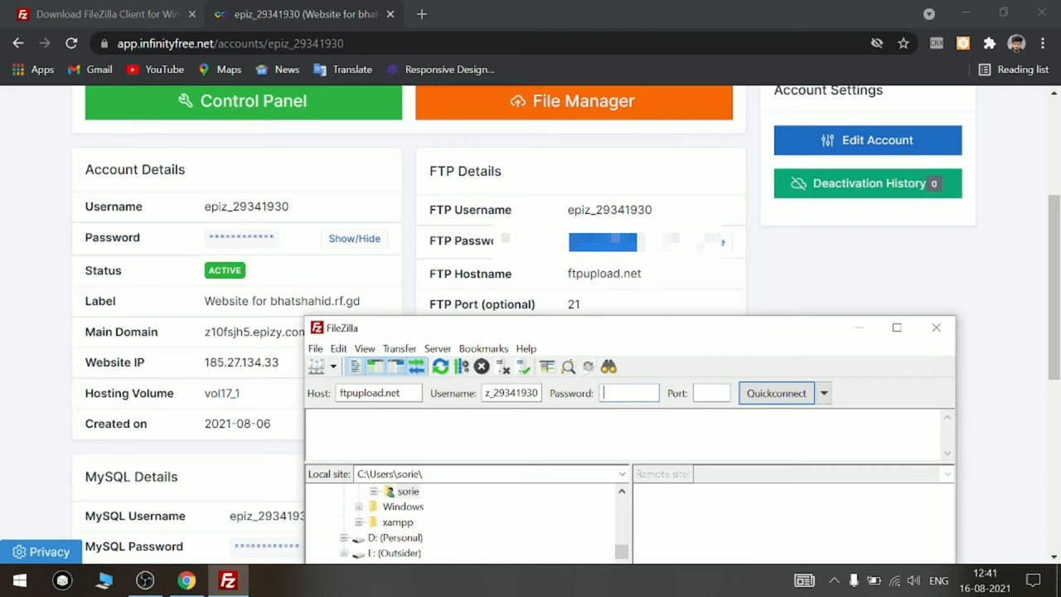
key(ctrl+v)
Set the port to 21 and connect FileZilla to the FTP server
click(697, 395)
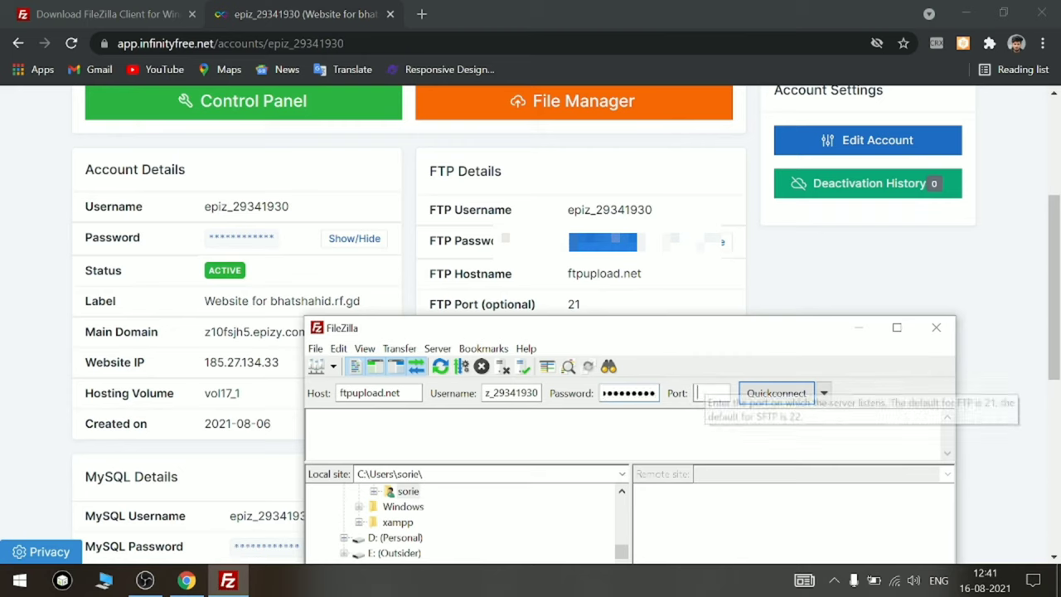
text(21)
click(783, 394)
Maximize the FileZilla window and open the htdocs folder on the remote site
drag(586, 329, 430, 91)
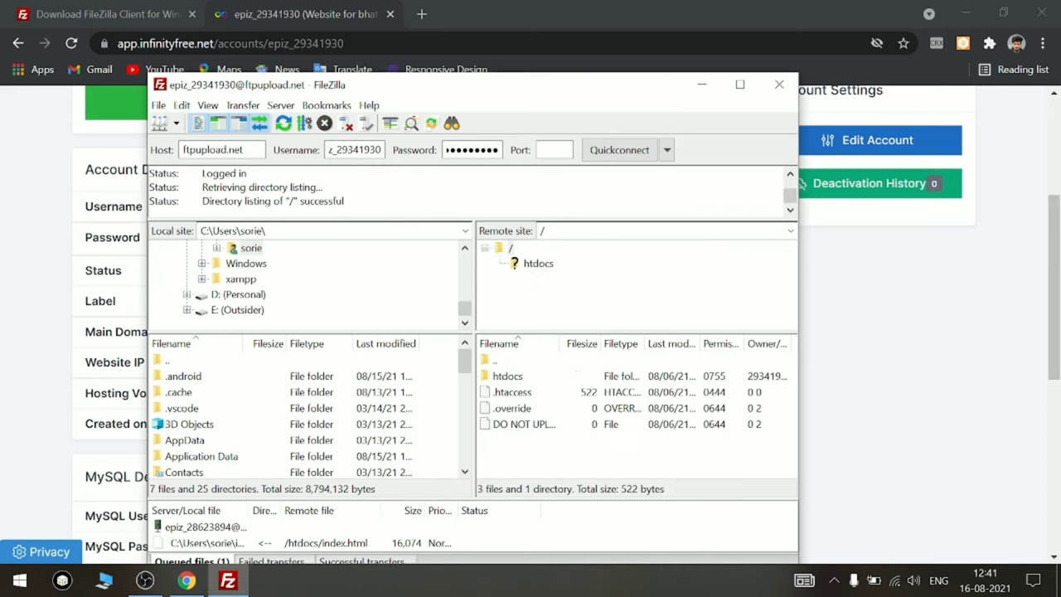
click(743, 84)
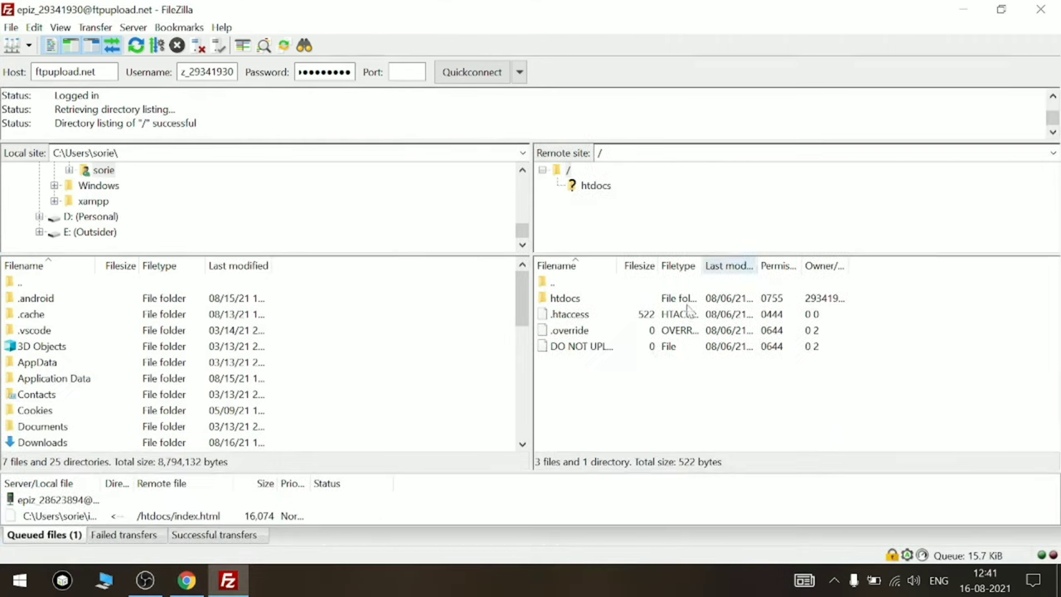
click(561, 300)
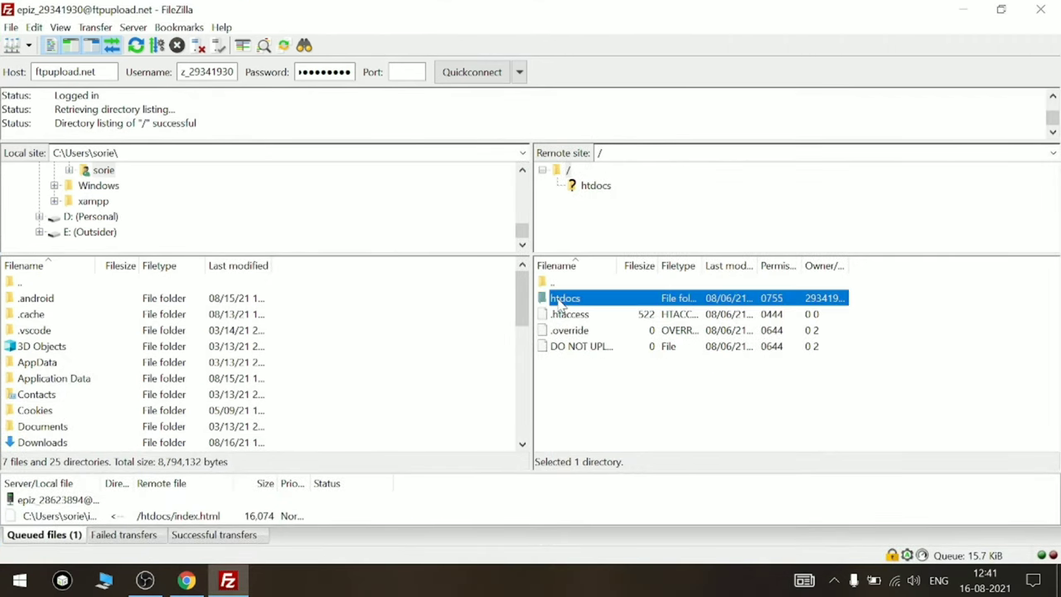
double_click(561, 300)
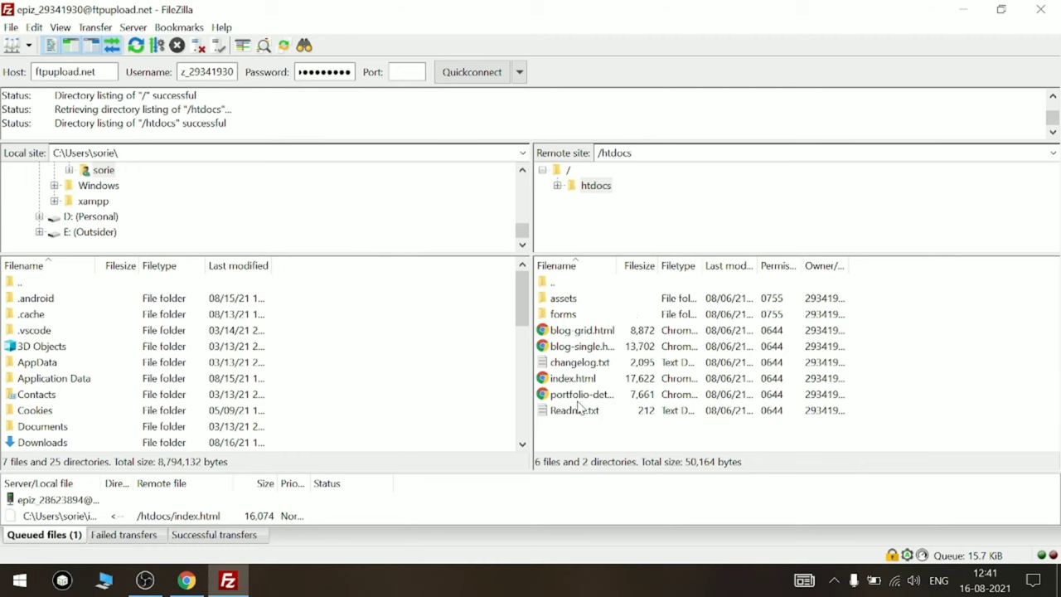
Shrink and reposition the FileZilla window, and open the ShareMe folder on the Outsider (E:) drive in File Explorer
click(1002, 11)
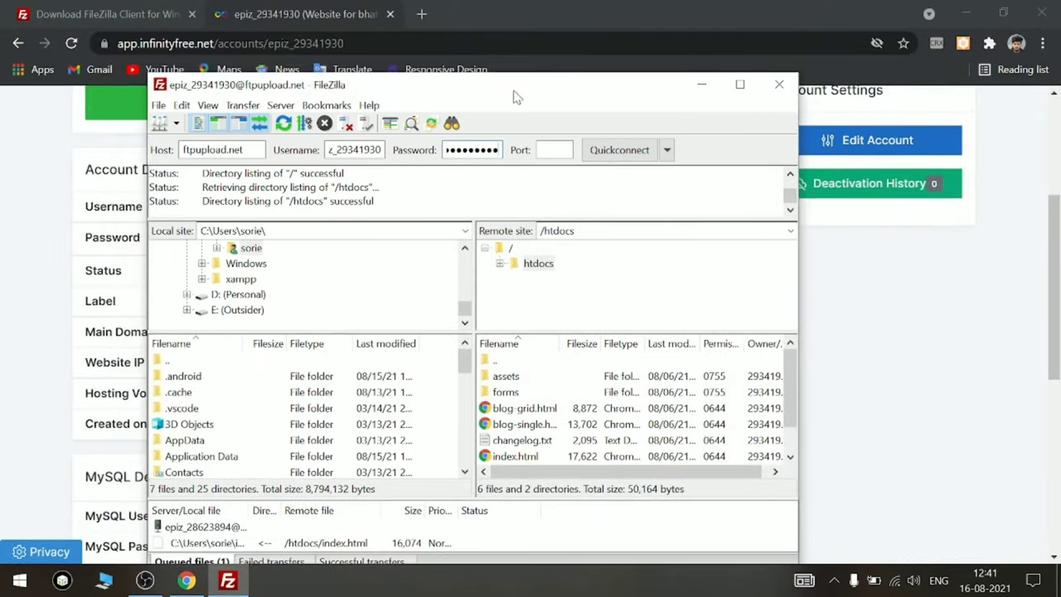
drag(512, 96, 708, 42)
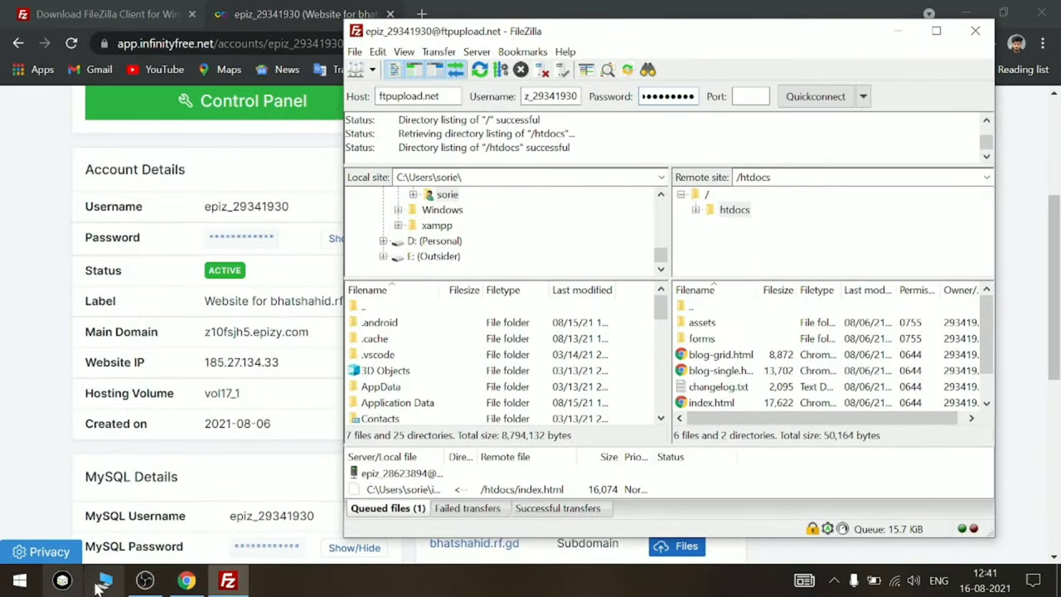
click(105, 582)
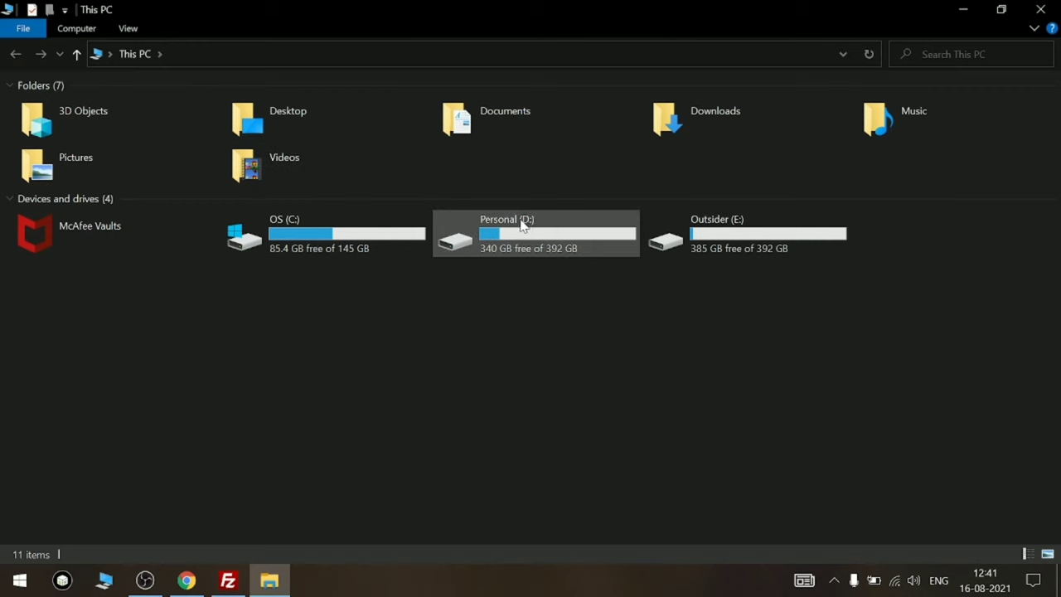
double_click(725, 220)
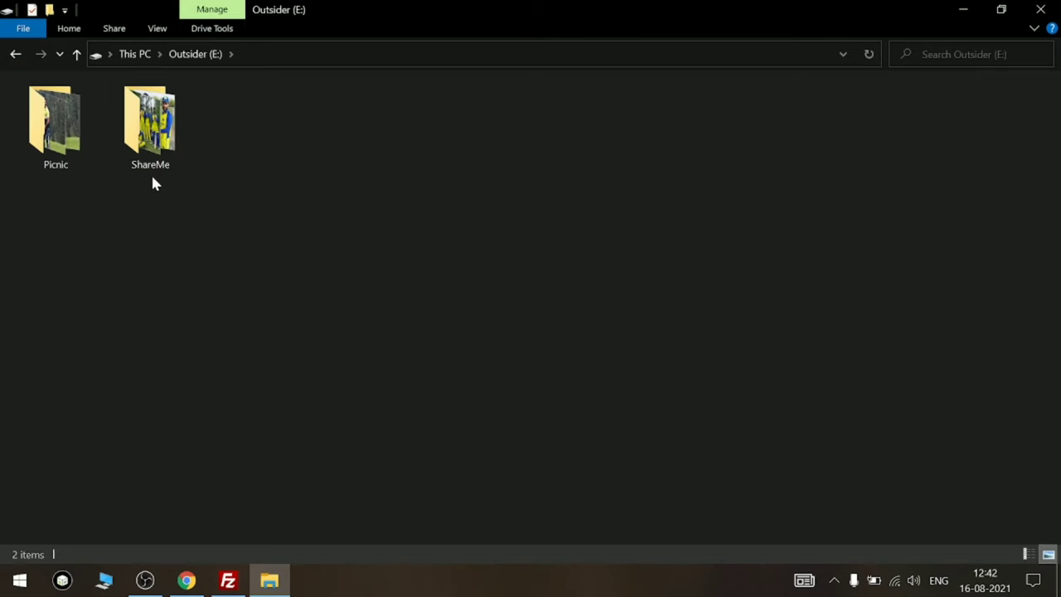
double_click(138, 160)
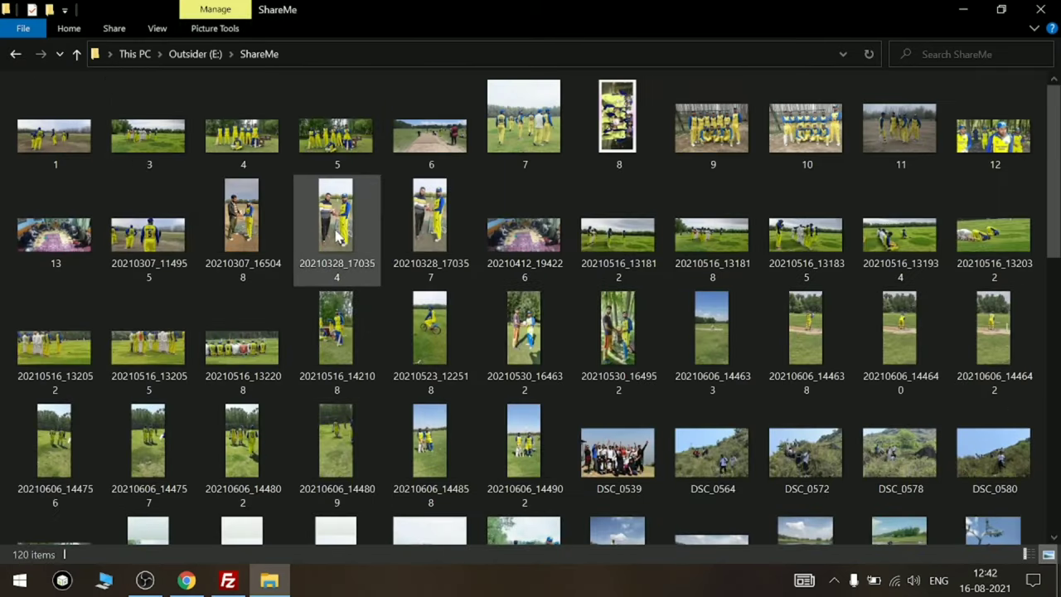
Upload 20210328_170354.jpg from the ShareMe folder into the remote htdocs folder and select the uploaded file in the maximized FileZilla window
drag(337, 237, 779, 375)
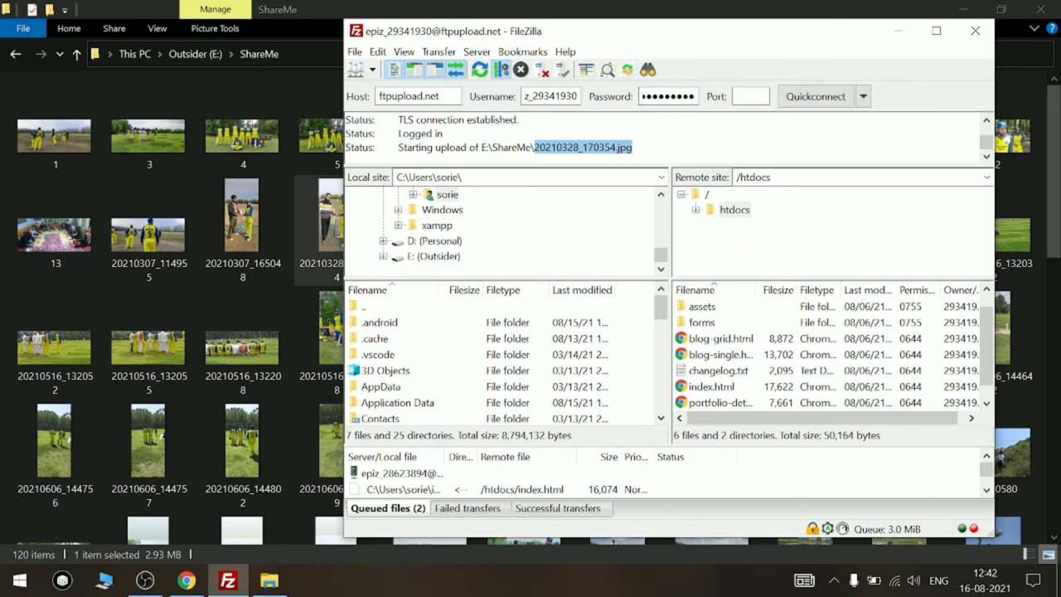
click(935, 31)
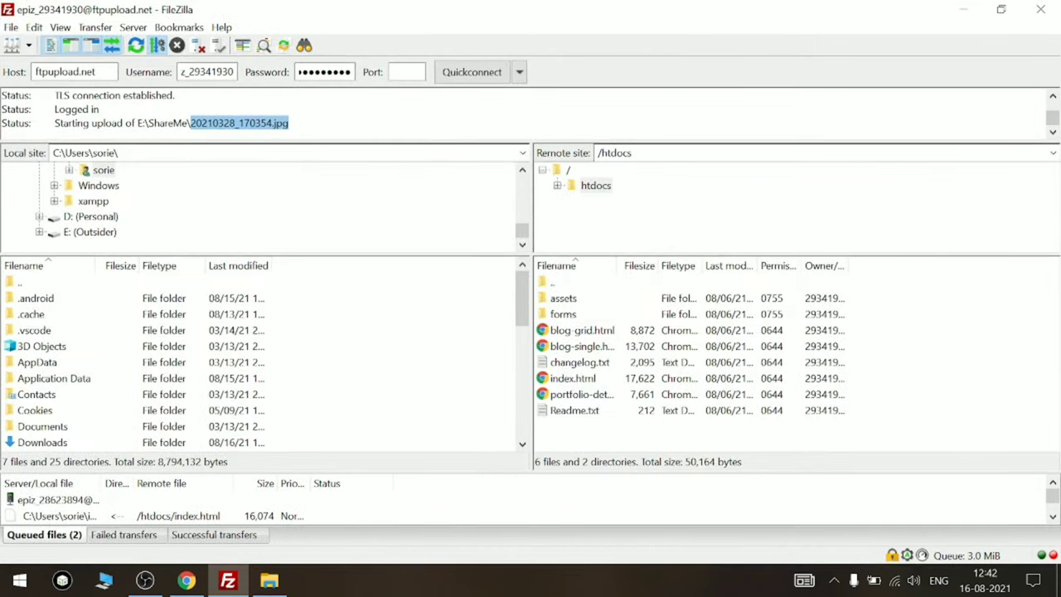
click(289, 123)
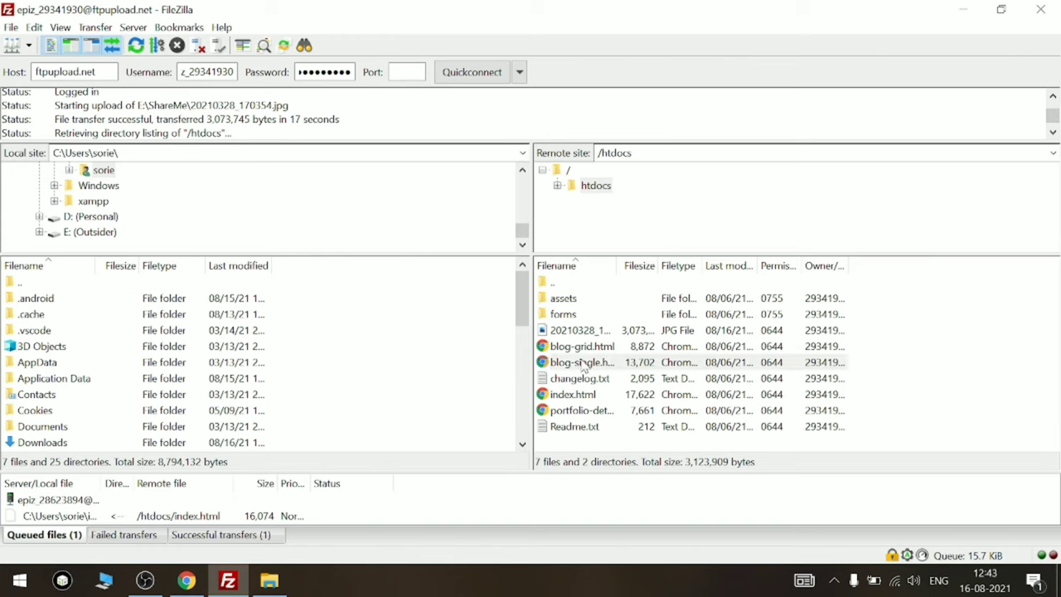
click(580, 331)
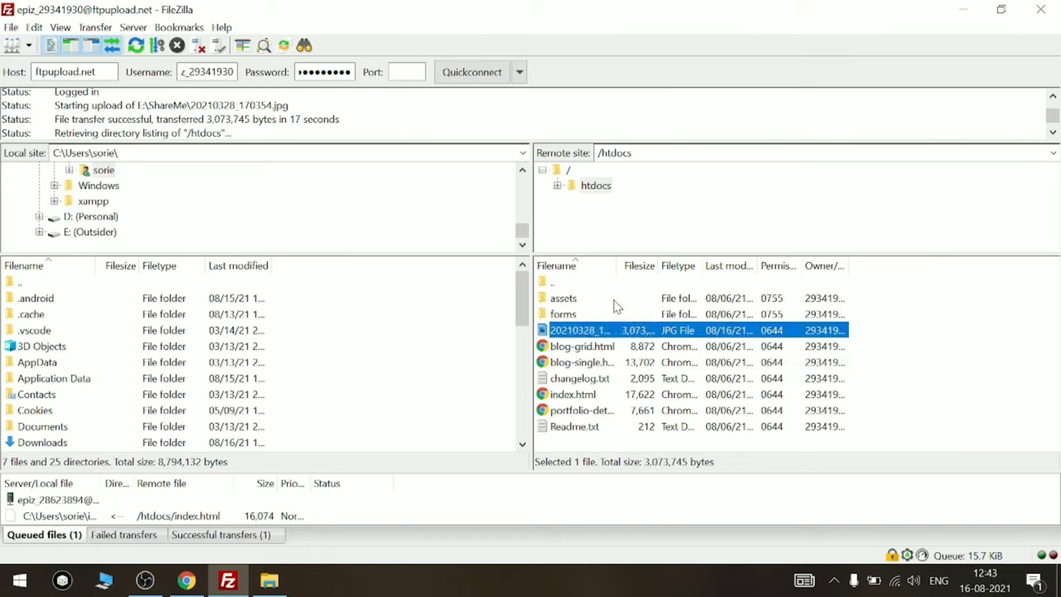